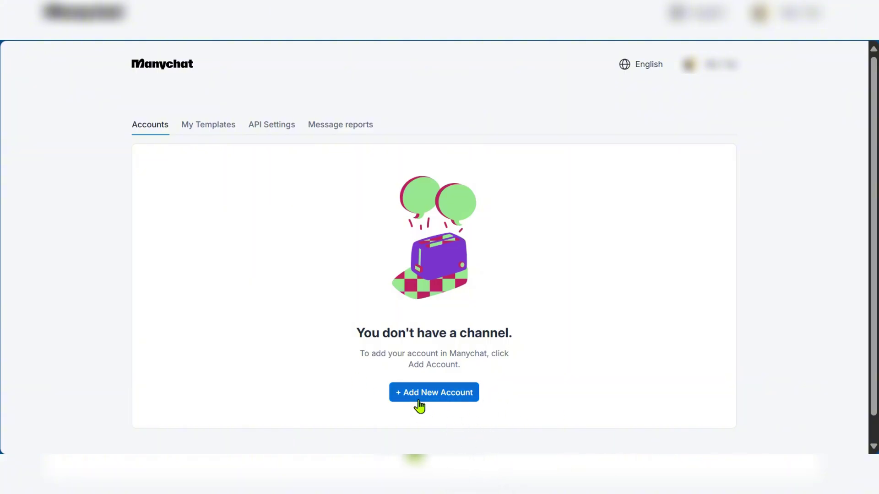
# Step: Add a new account and choose Facebook Messenger as the starting channel
pyautogui.click(434, 397)
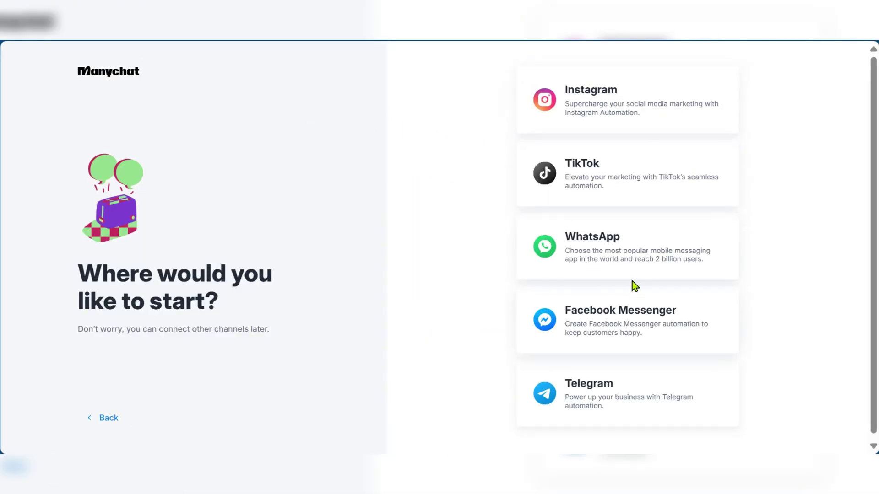
pyautogui.scroll(-1, 608, 375)
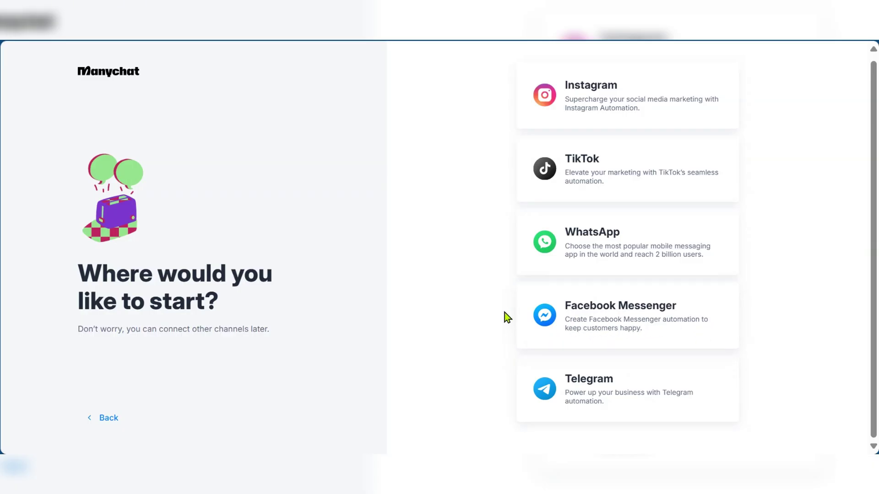
pyautogui.click(572, 320)
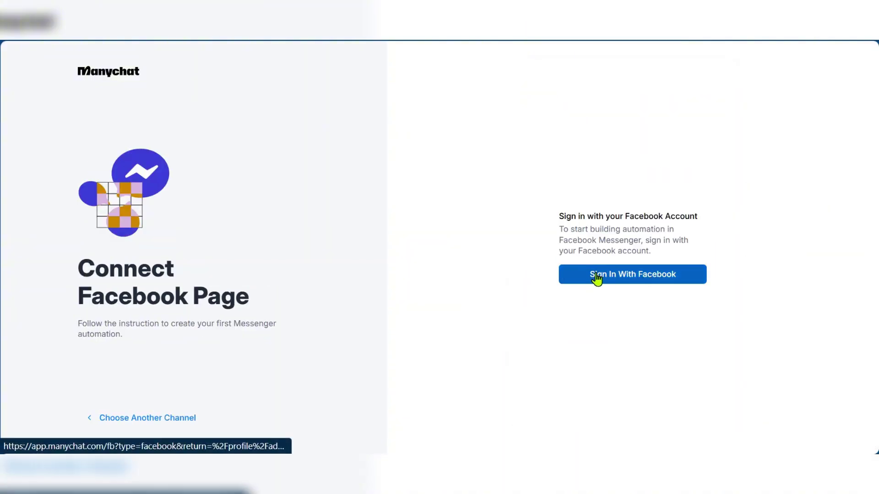
# Step: Sign in with Facebook and continue under the account that is already logged in
pyautogui.click(634, 279)
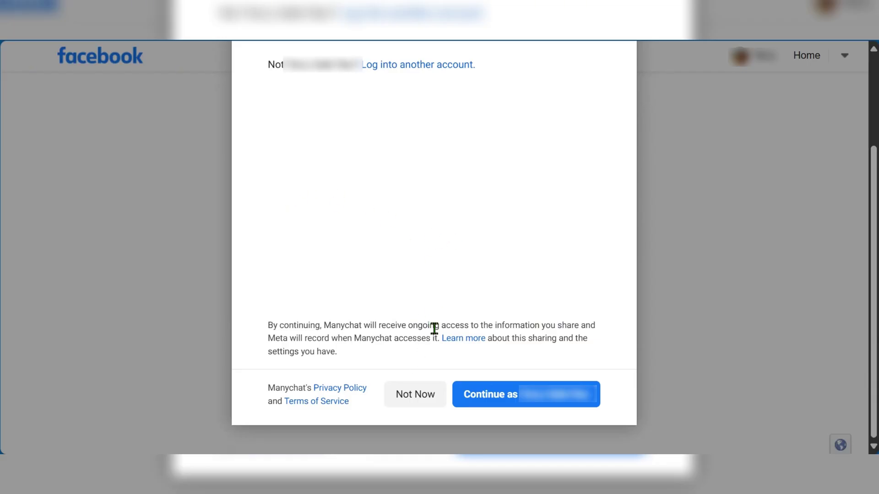
pyautogui.click(520, 406)
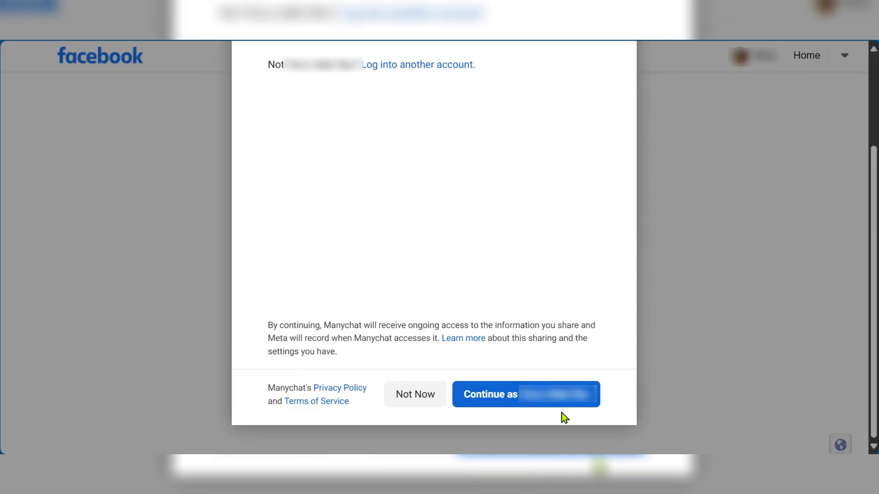
pyautogui.click(478, 401)
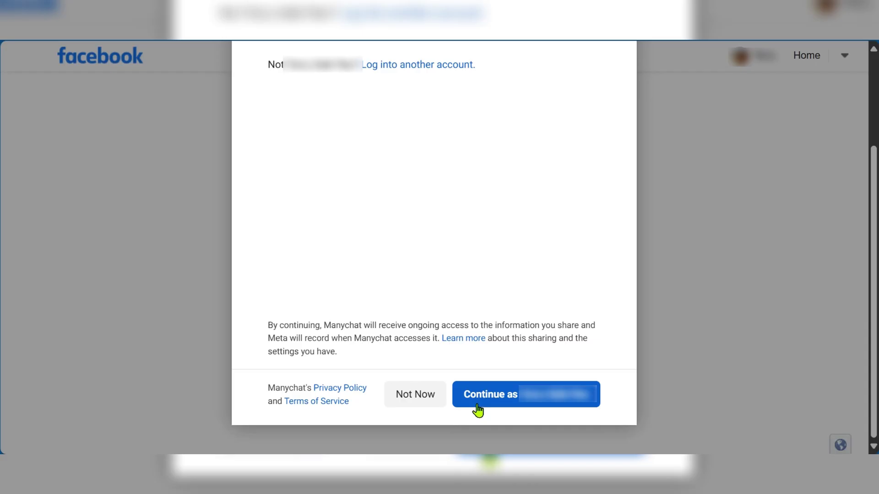
pyautogui.click(478, 407)
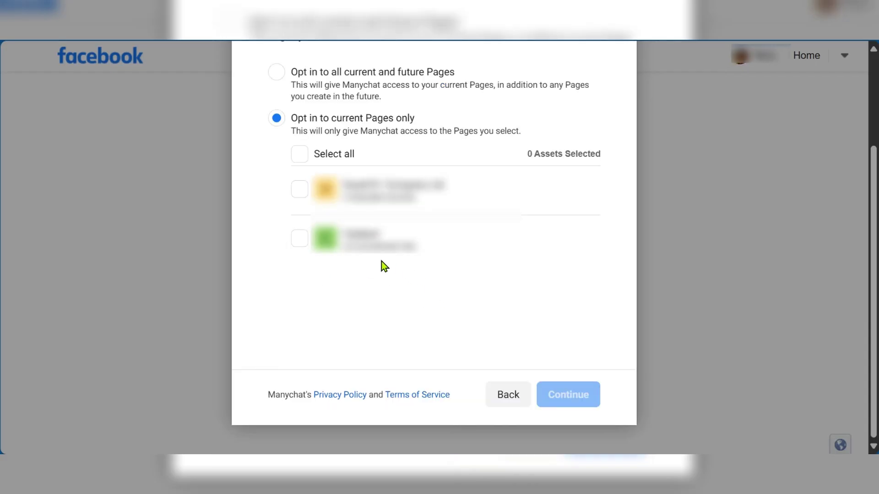
# Step: Grant Manychat access to the second listed Page, the listed business, and all current and future Instagram accounts
pyautogui.click(300, 240)
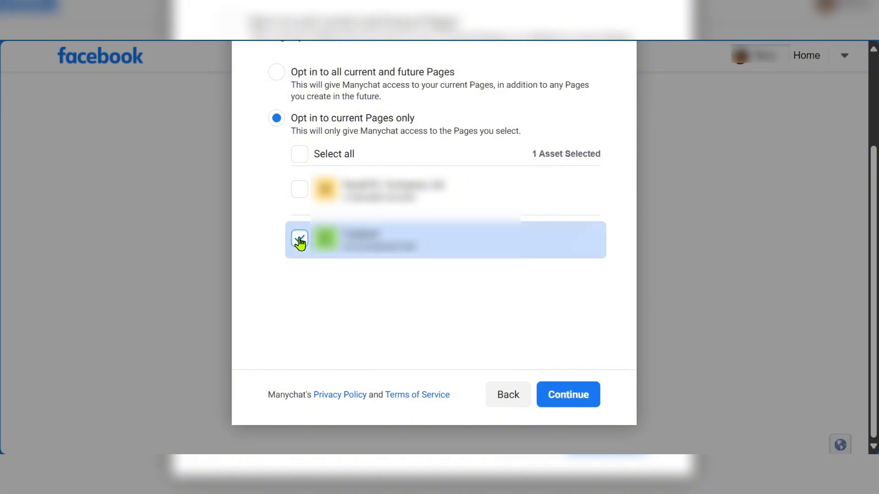
pyautogui.click(557, 399)
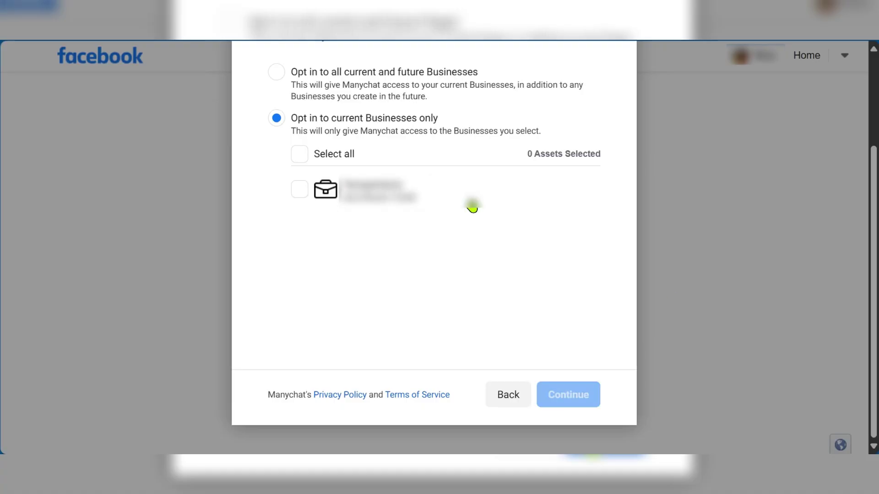
pyautogui.click(303, 193)
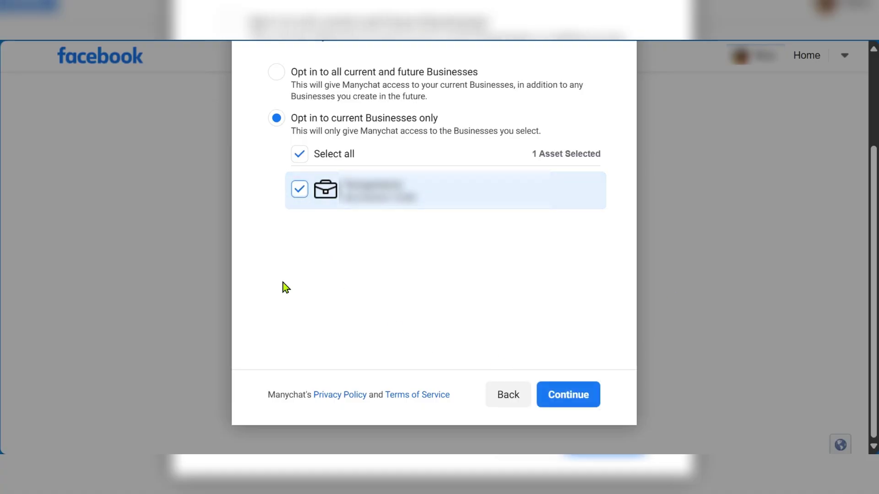
pyautogui.click(566, 403)
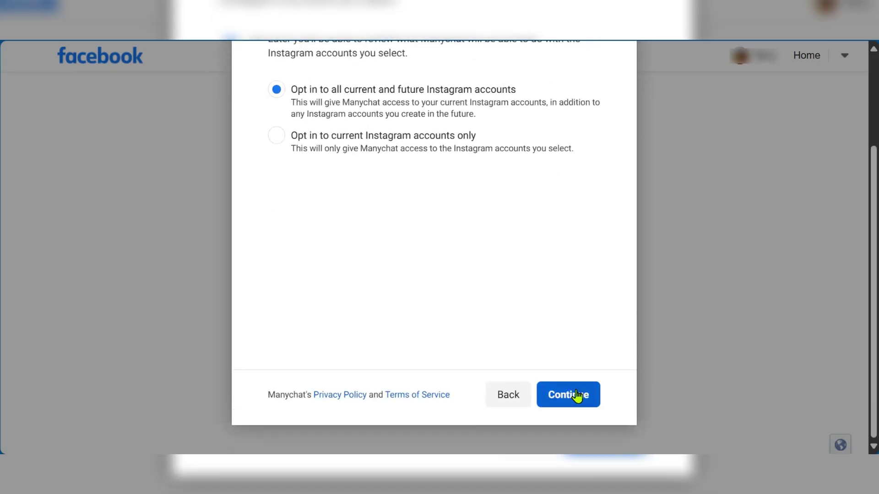
pyautogui.click(576, 396)
# Step: Review the requested Facebook permissions, save them, and acknowledge the connection to Manychat
pyautogui.scroll(-1, 355, 186)
pyautogui.scroll(1, 298, 173)
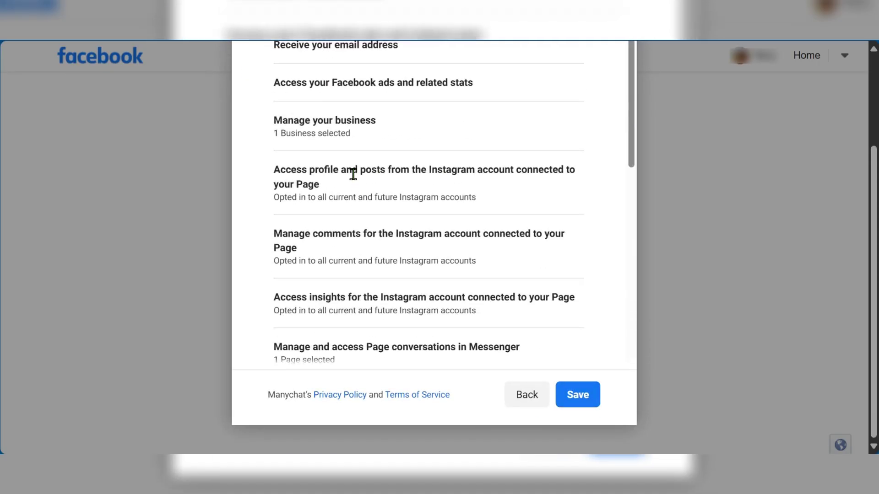
pyautogui.scroll(-1, 492, 270)
pyautogui.scroll(-5, 482, 269)
pyautogui.scroll(-2, 412, 265)
pyautogui.scroll(5, 416, 270)
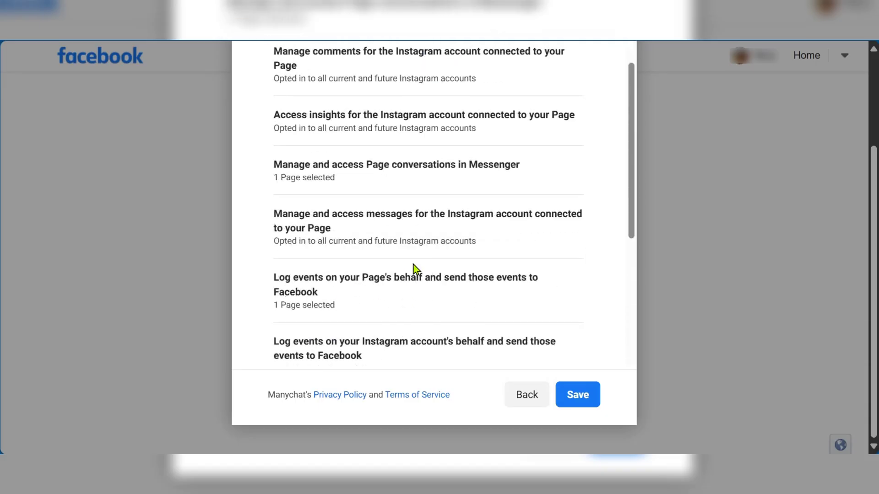
pyautogui.scroll(-5, 416, 270)
pyautogui.click(584, 402)
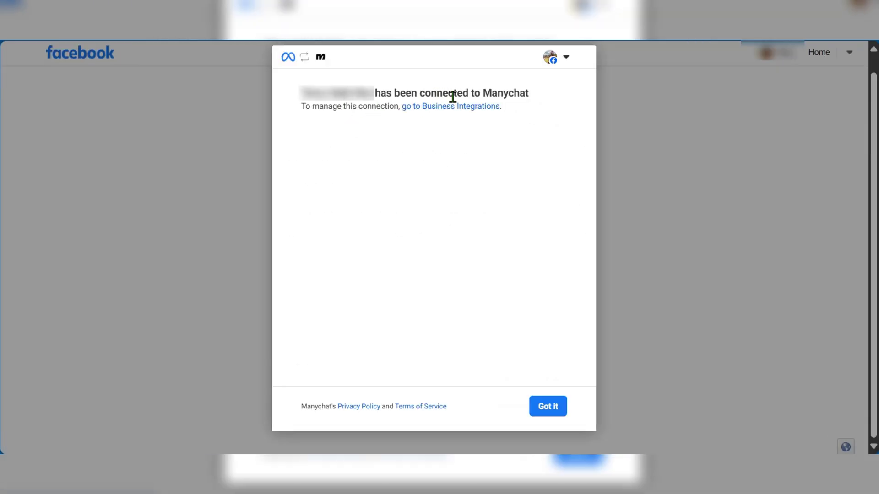
pyautogui.click(549, 409)
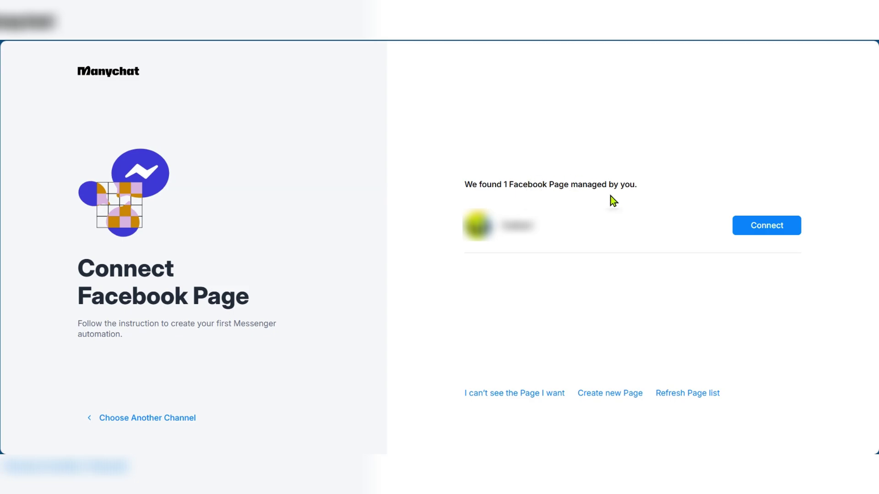
# Step: Connect the found Facebook Page and start with the Free plan
pyautogui.click(767, 227)
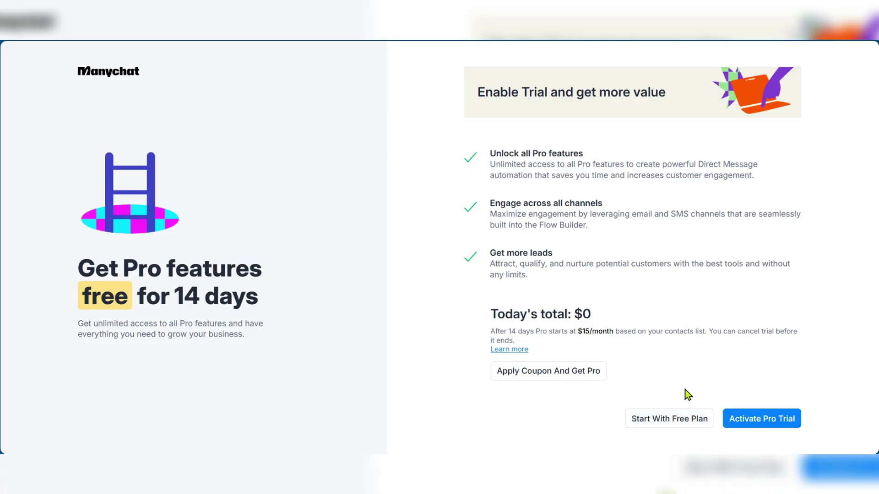
pyautogui.click(681, 420)
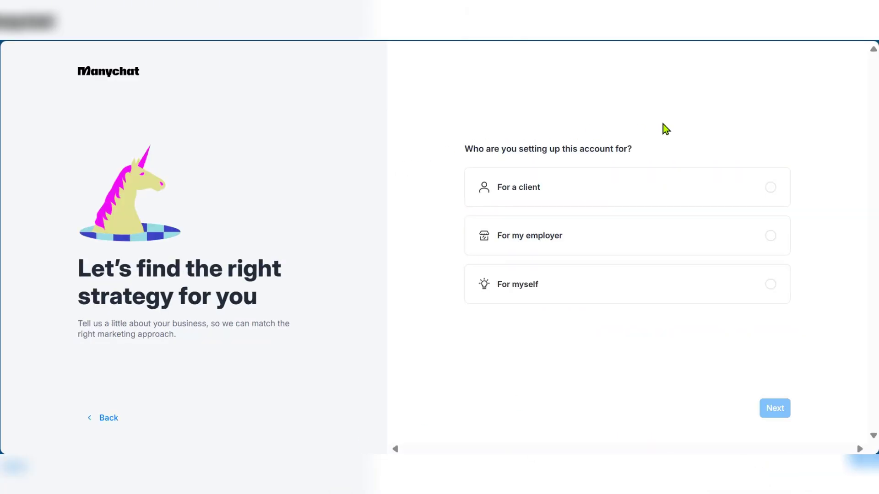
# Step: Set up the account for yourself, as a business in the Health & Wellness category
pyautogui.click(531, 289)
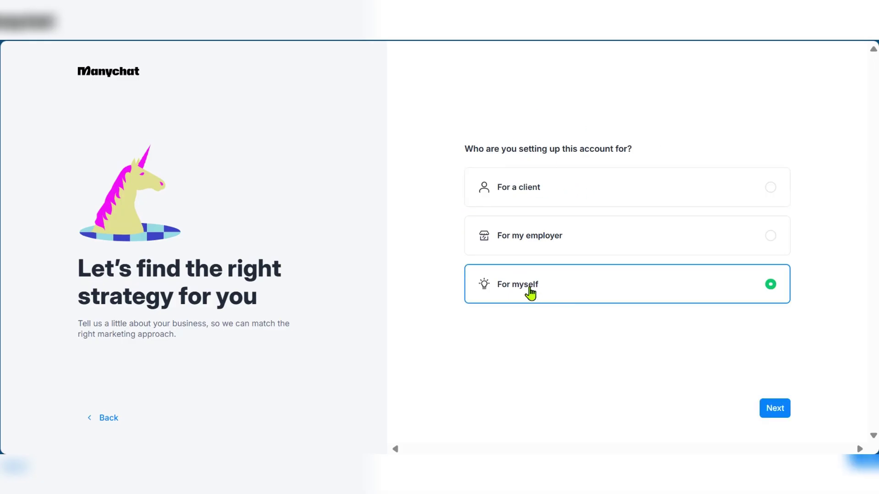
pyautogui.click(765, 411)
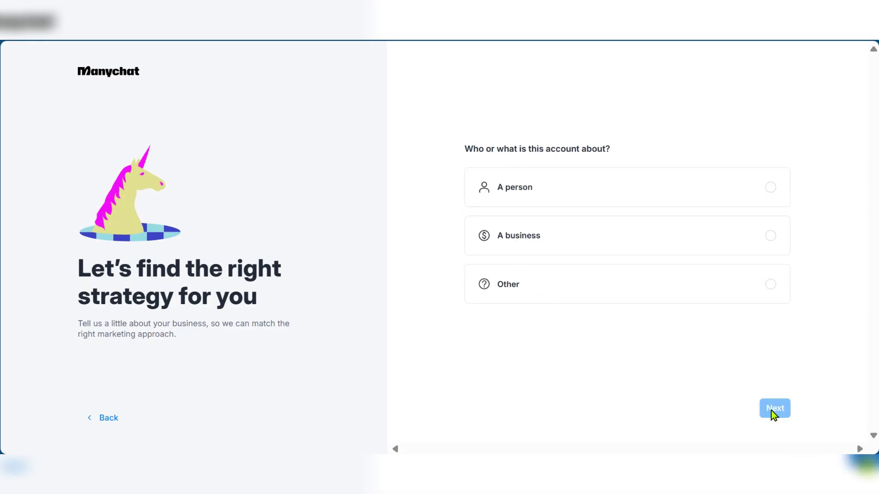
pyautogui.click(593, 233)
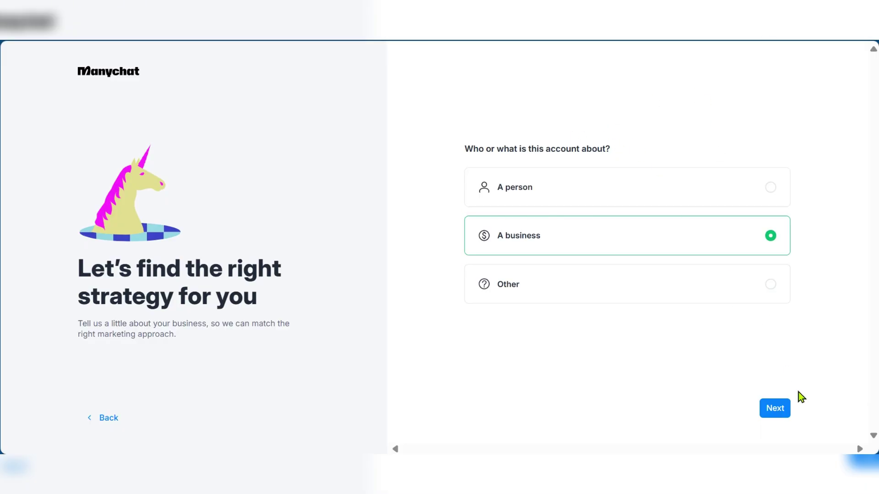
pyautogui.click(785, 414)
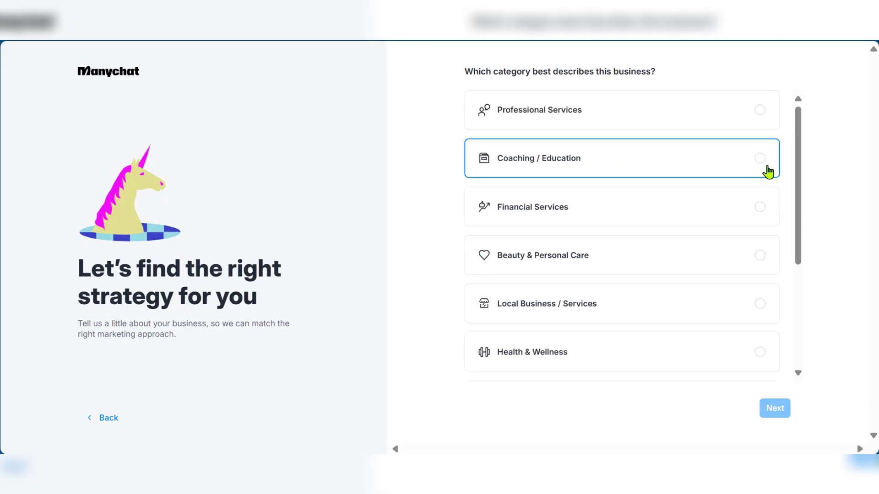
pyautogui.click(712, 360)
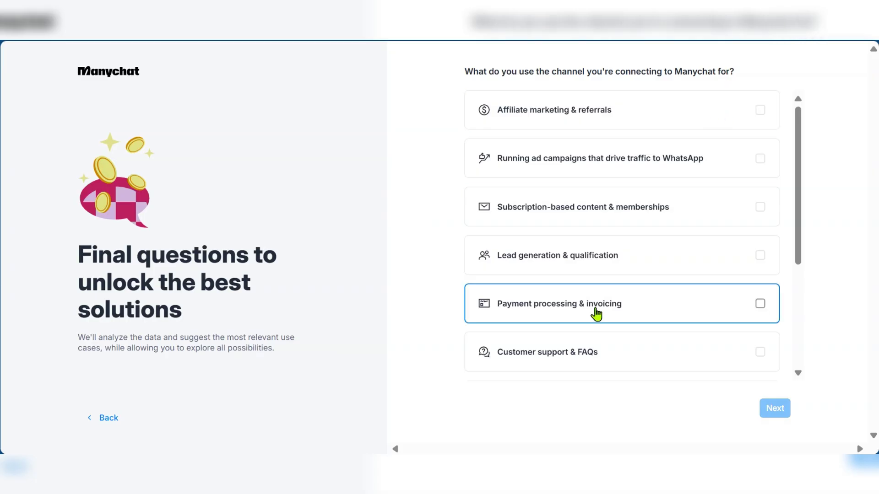
# Step: Choose Lead generation & qualification as the use of the connected channel and continue
pyautogui.scroll(-4, 595, 309)
pyautogui.scroll(4, 583, 277)
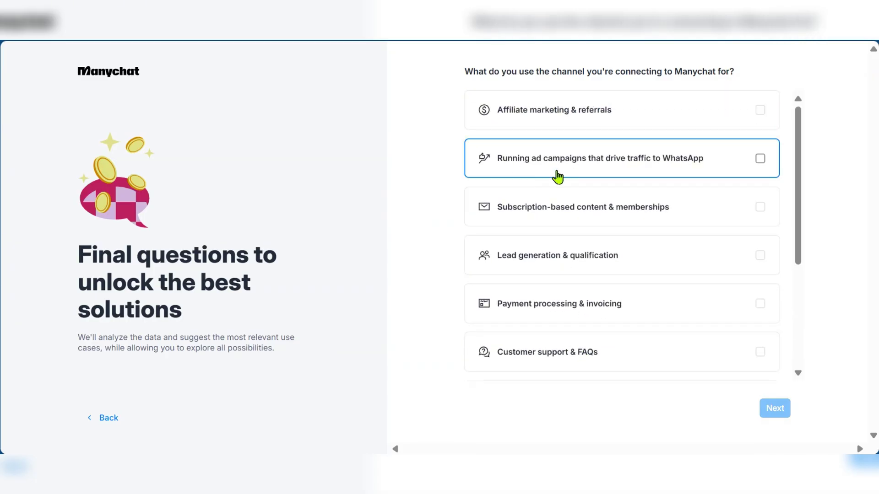
pyautogui.click(567, 267)
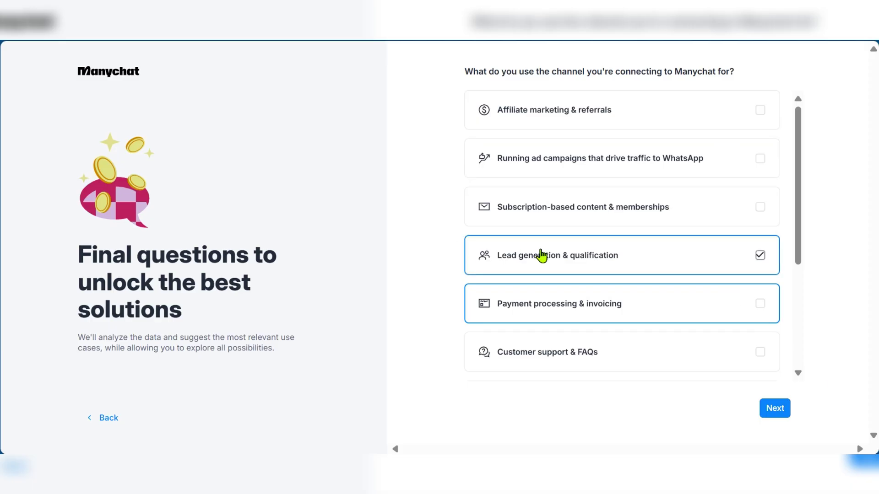
pyautogui.click(775, 408)
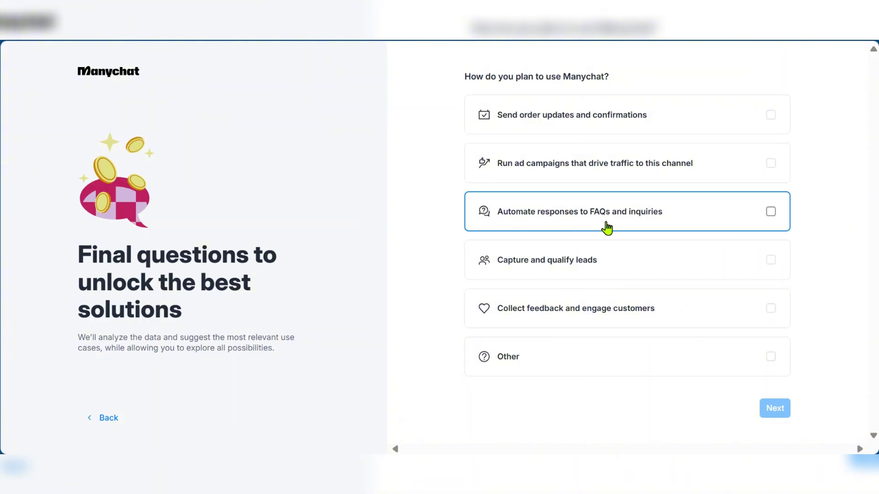
# Step: Select Automate responses to FAQs and inquiries plus Capture and qualify leads as the planned Manychat uses, and continue
pyautogui.click(726, 218)
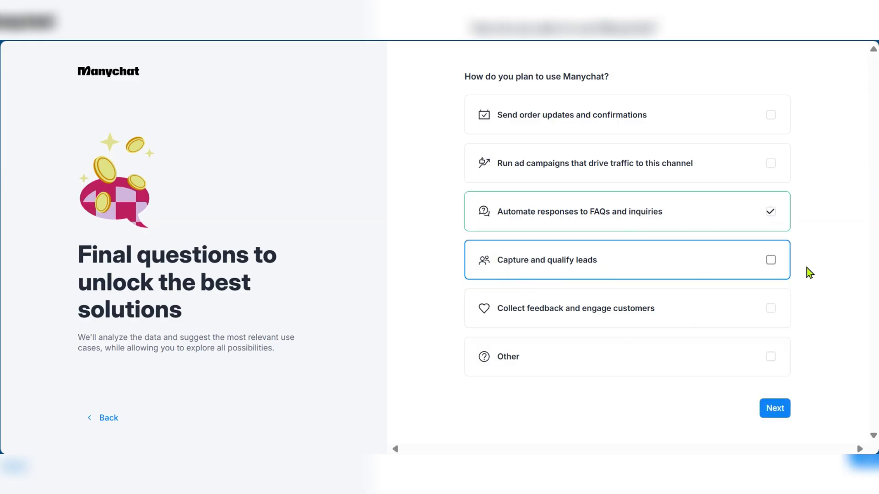
pyautogui.click(743, 212)
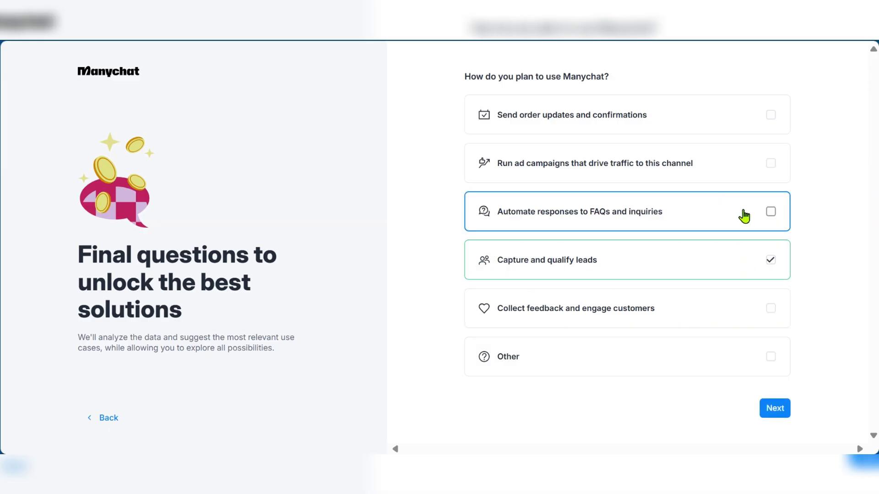
pyautogui.click(773, 211)
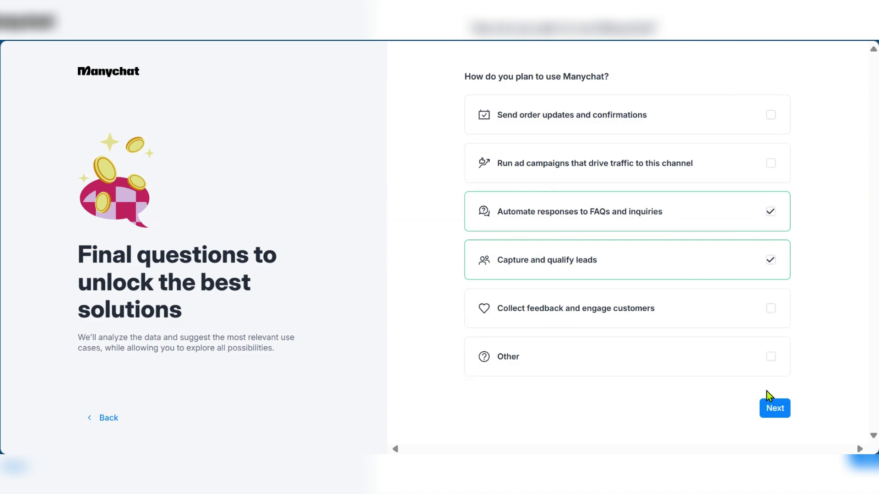
pyautogui.click(774, 409)
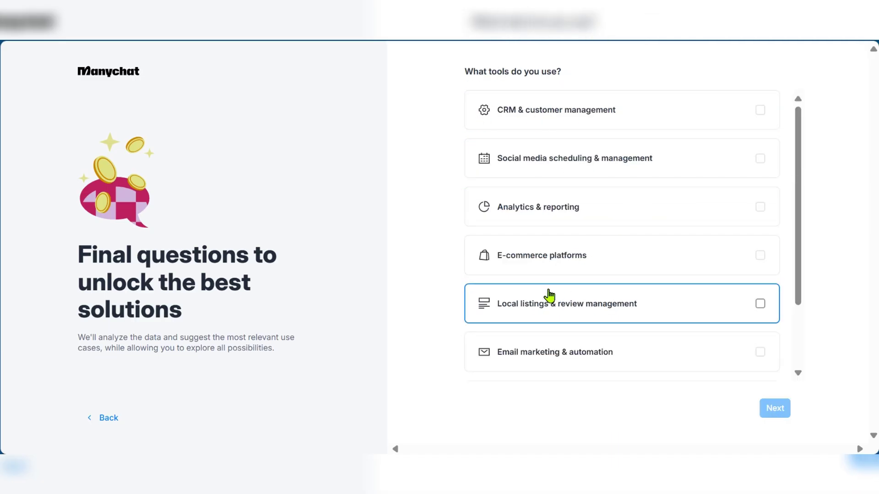
# Step: Select CRM & customer management as the tools used, then finish the setup and enter the Manychat workspace
pyautogui.scroll(-2, 600, 351)
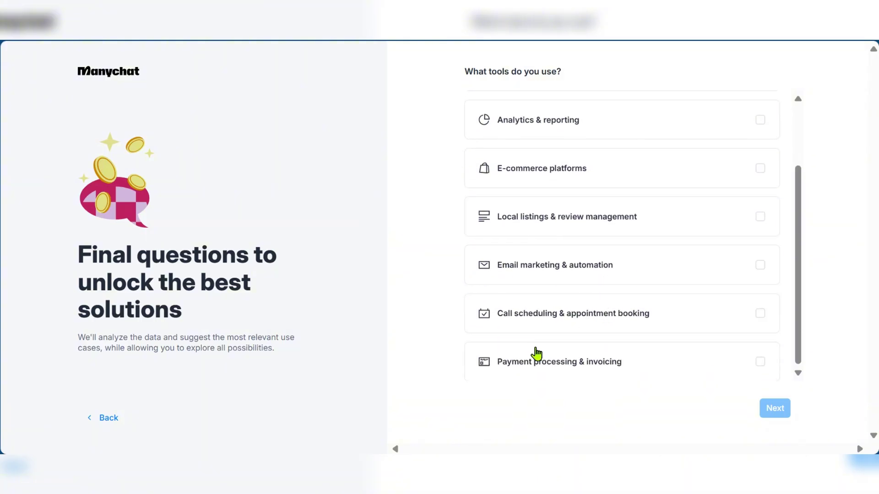
pyautogui.scroll(2, 585, 238)
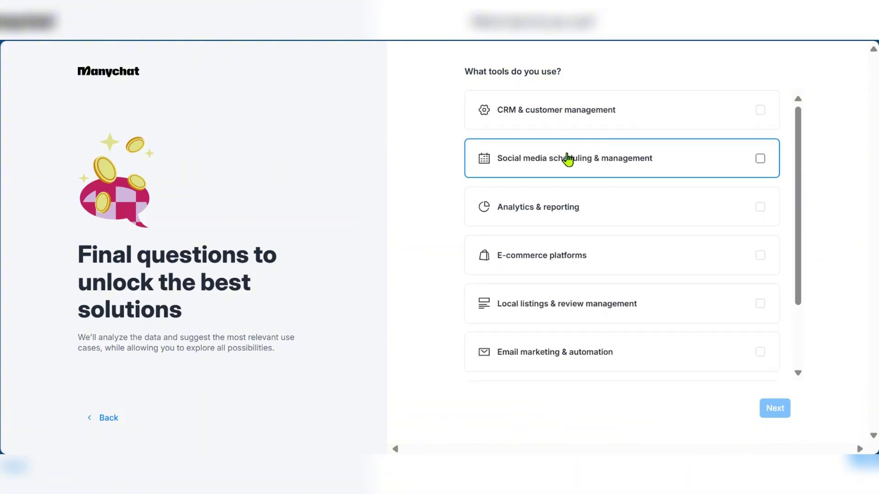
pyautogui.click(760, 110)
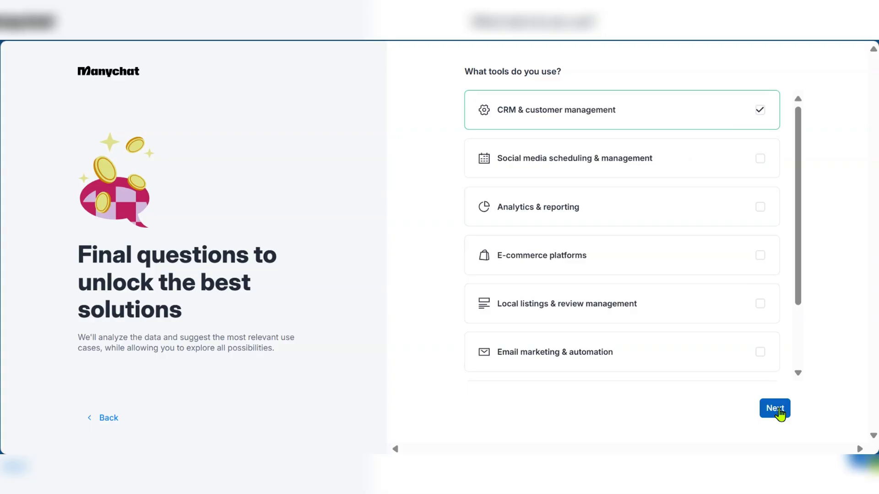
pyautogui.click(777, 412)
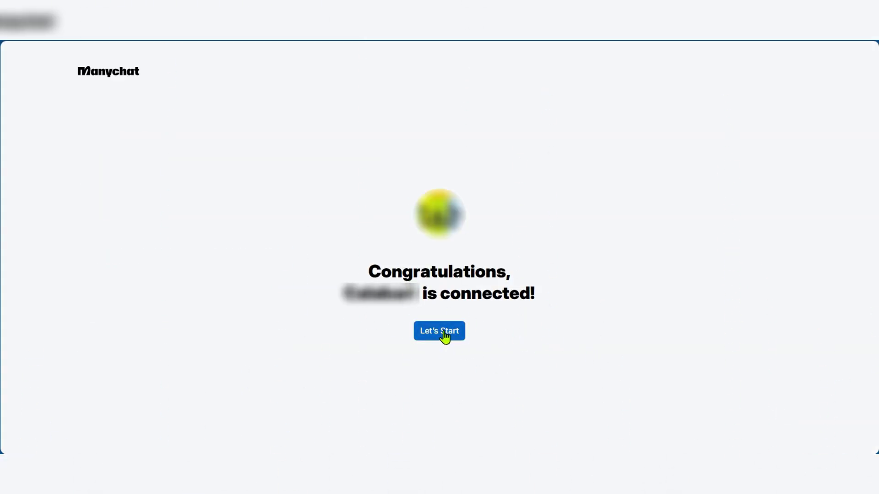
pyautogui.click(443, 334)
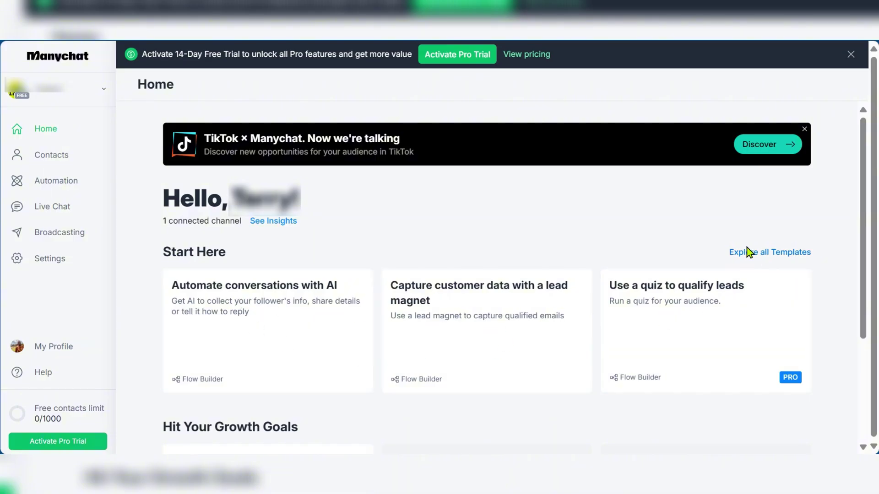
# Step: Open the full template collection and set up the "Redirect customers to your website" template for Facebook
pyautogui.click(790, 256)
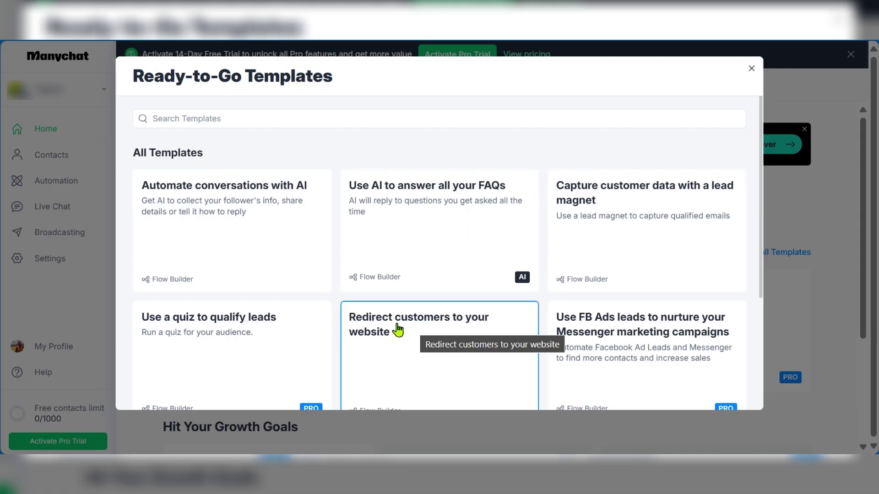
pyautogui.scroll(-3, 445, 352)
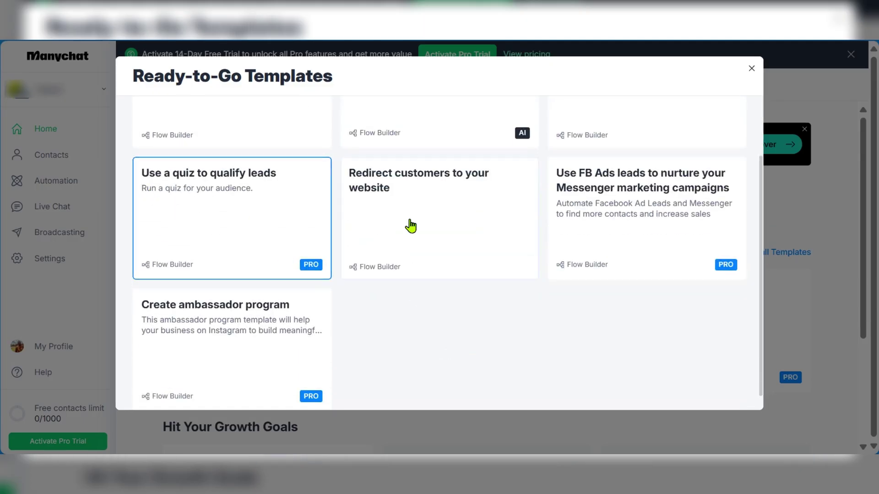
pyautogui.click(382, 186)
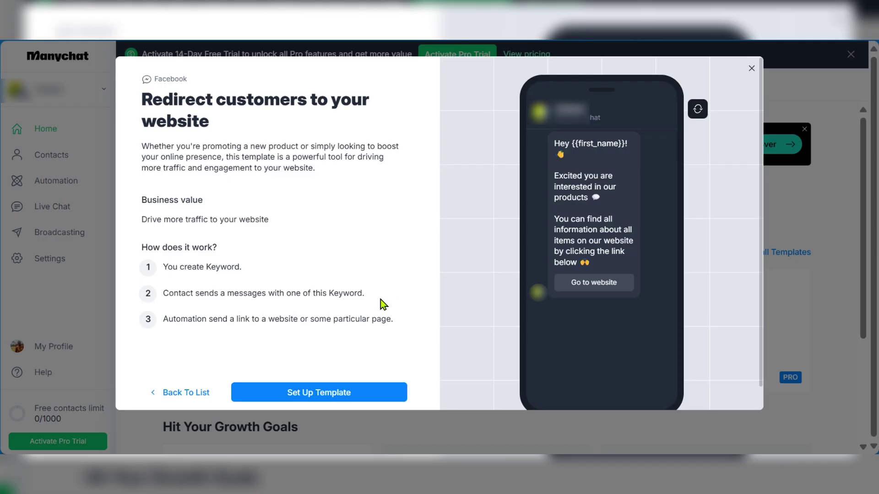
pyautogui.click(316, 394)
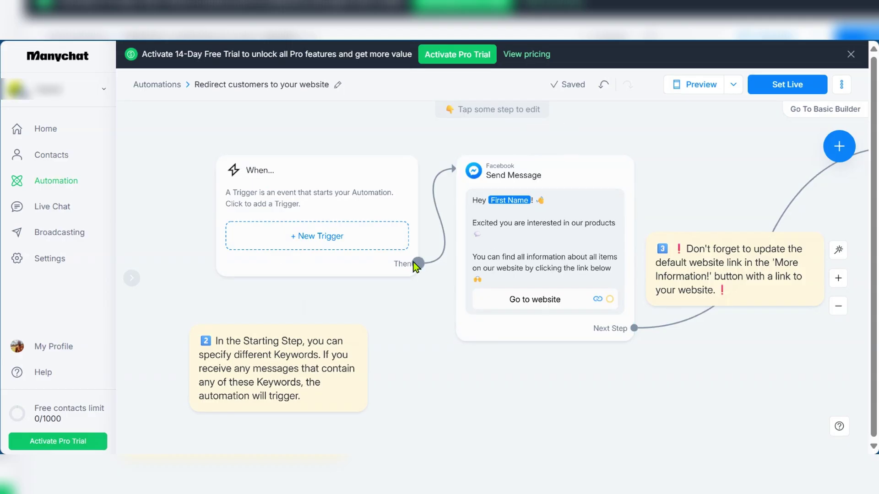
# Step: Add a Messenger trigger to the flow's starting step that fires when a user sends a message
pyautogui.moveTo(441, 220)
pyautogui.moveTo(699, 383); pyautogui.dragTo(367, 396)
pyautogui.moveTo(621, 317); pyautogui.dragTo(787, 285)
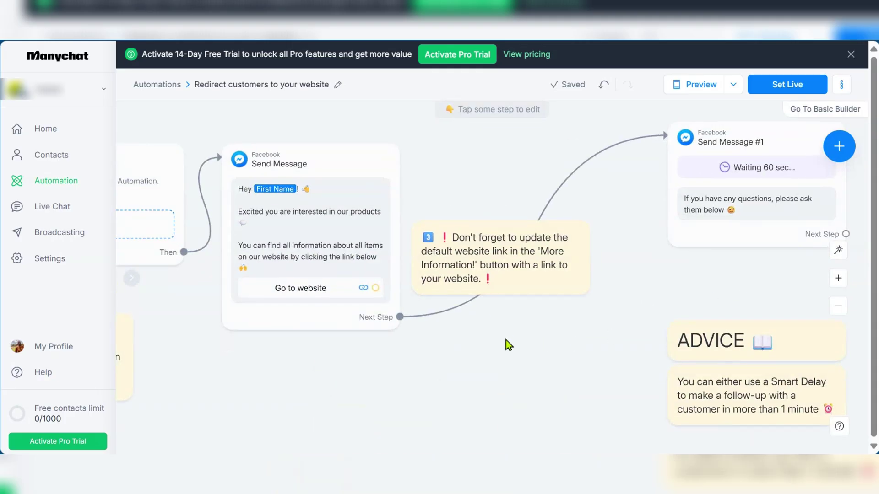
pyautogui.moveTo(489, 350); pyautogui.dragTo(635, 363)
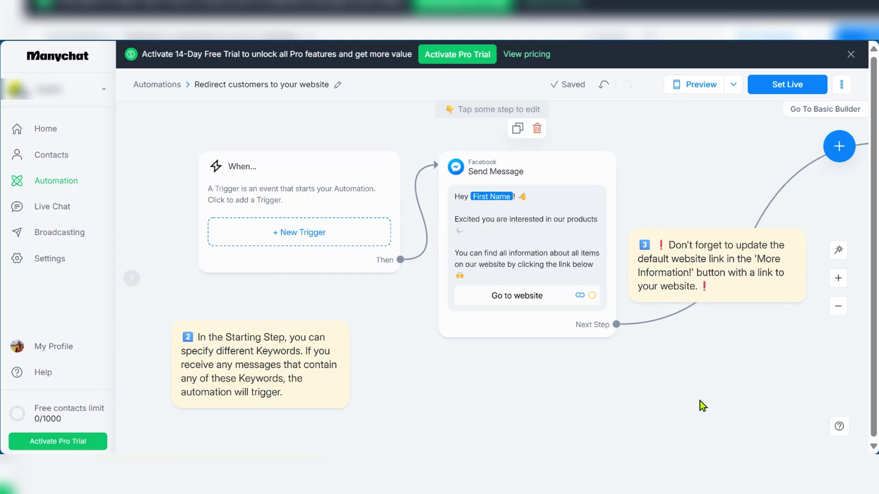
pyautogui.hscroll(10, 397, 369)
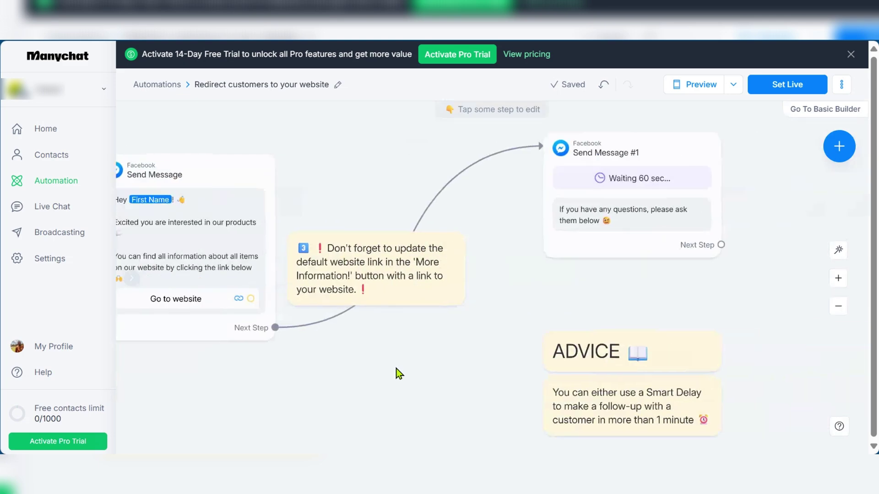
pyautogui.hscroll(-10, 207, 403)
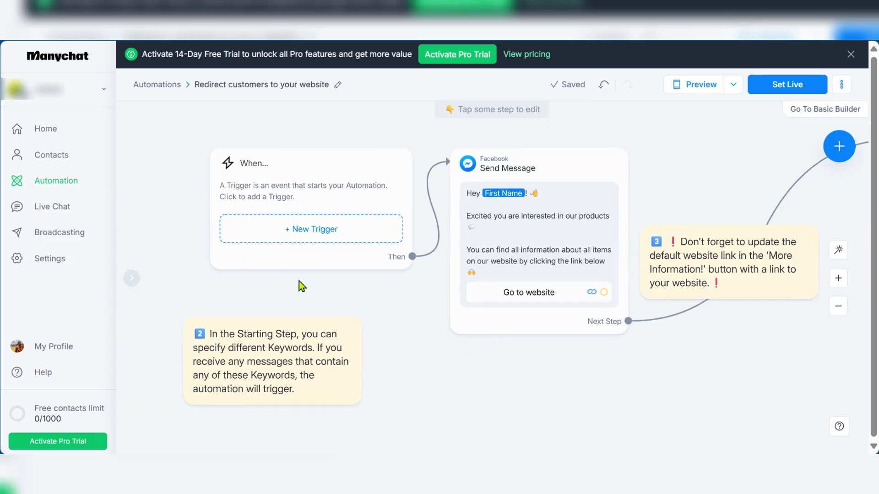
pyautogui.click(307, 229)
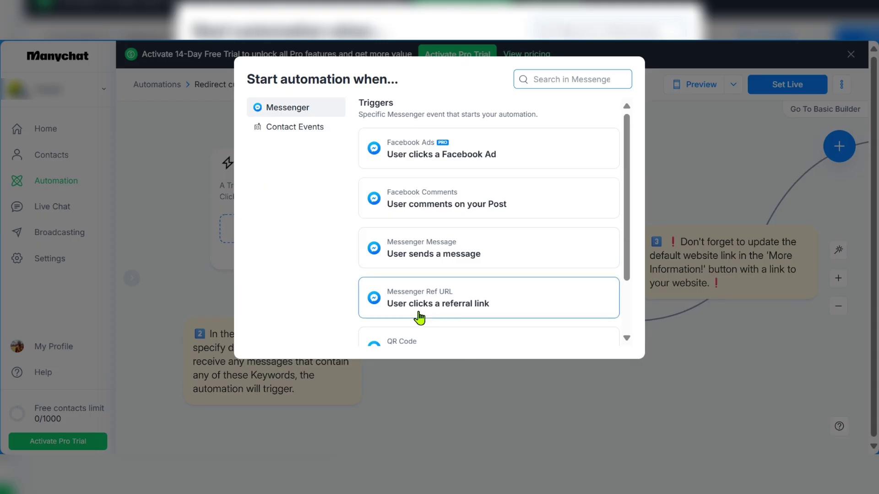
pyautogui.scroll(-2, 475, 288)
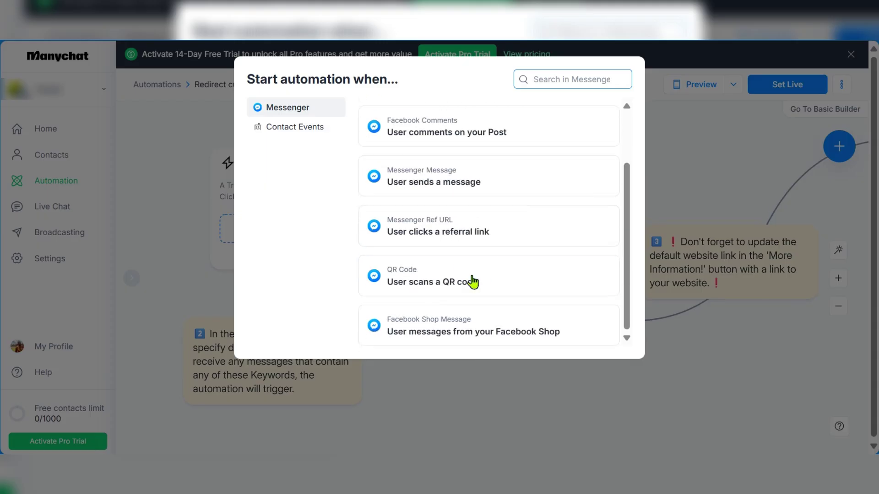
pyautogui.scroll(2, 471, 281)
pyautogui.scroll(-2, 367, 198)
pyautogui.scroll(2, 439, 257)
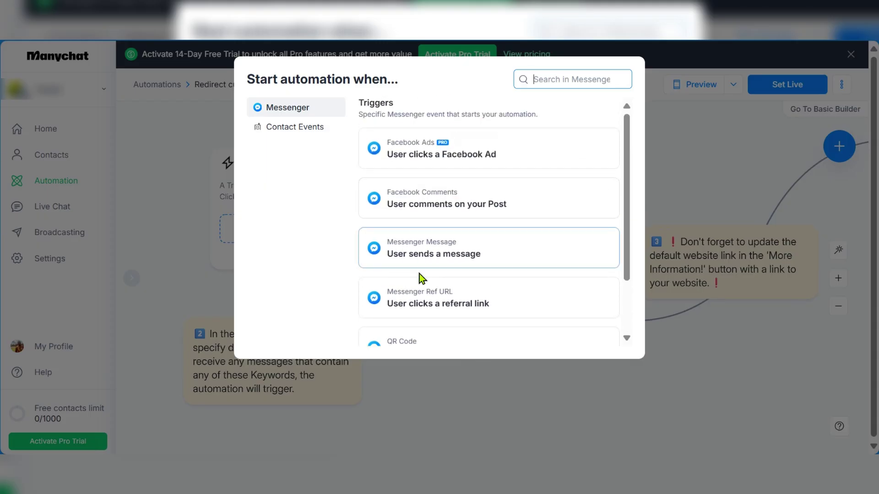
pyautogui.click(433, 255)
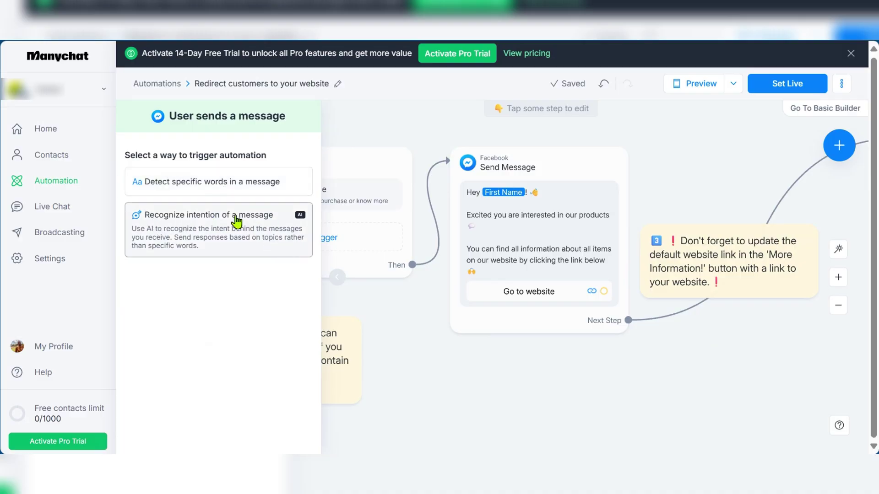
# Step: Make the trigger detect specific words, add the keywords "i'm interested", "sign me up" and "YES", and create it
pyautogui.click(177, 180)
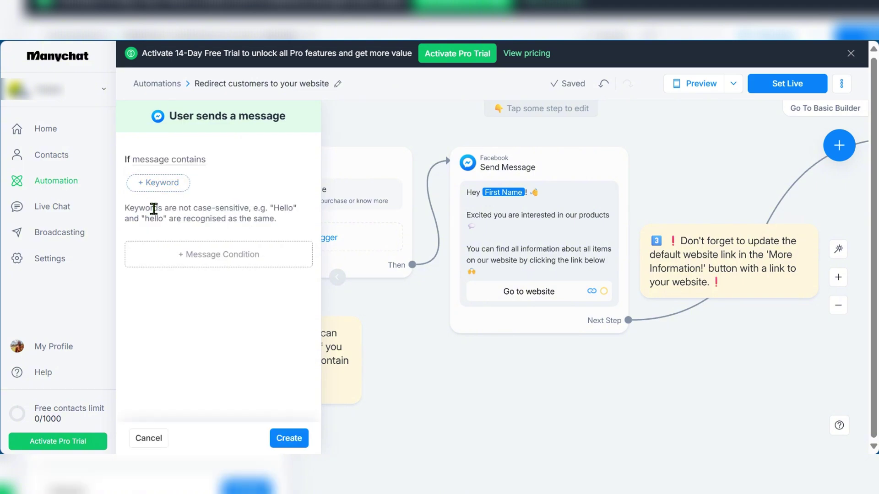
pyautogui.click(151, 183)
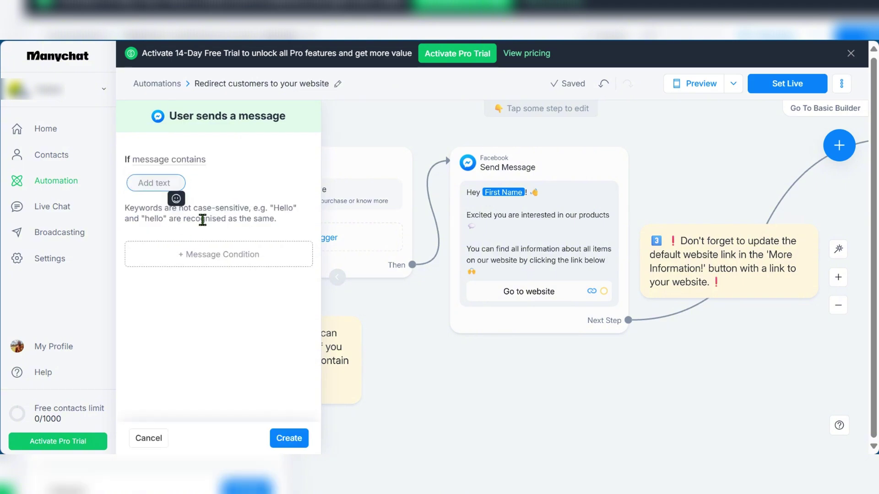
pyautogui.write("i'm")
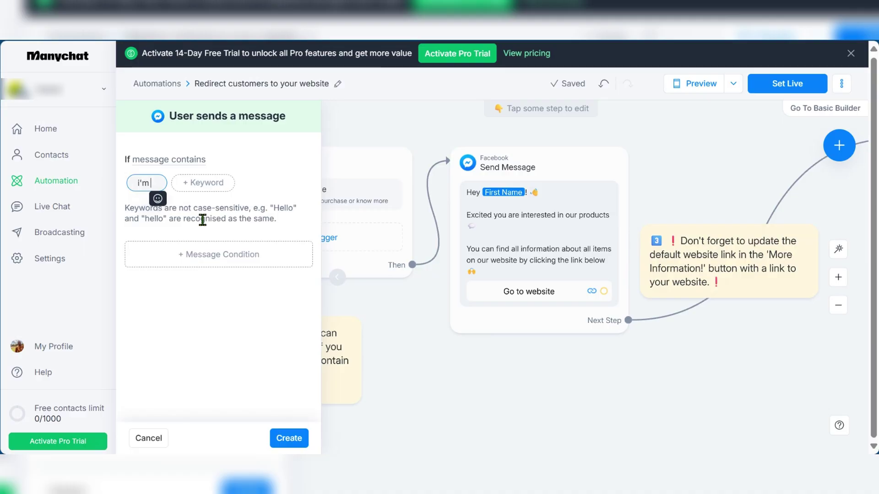
pyautogui.write(' interested')
pyautogui.click(230, 180)
pyautogui.write('sign me up')
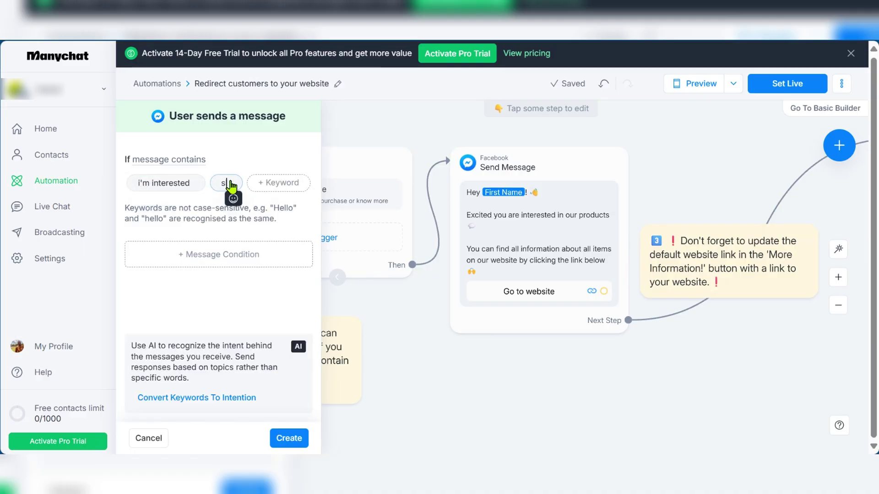
pyautogui.press('Return')
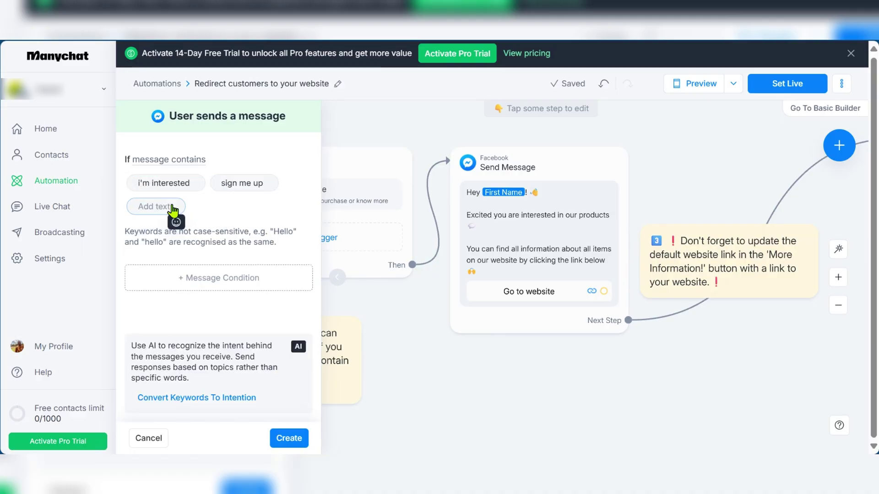
pyautogui.write('YES')
pyautogui.click(157, 233)
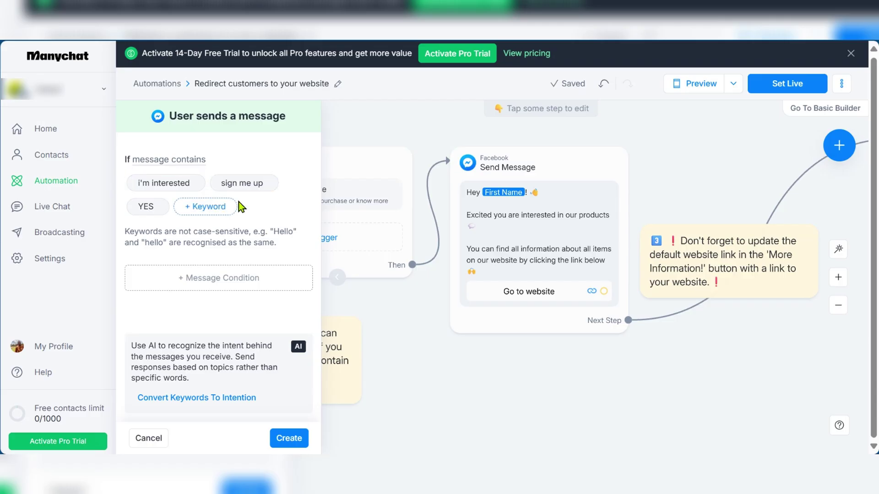
pyautogui.click(289, 438)
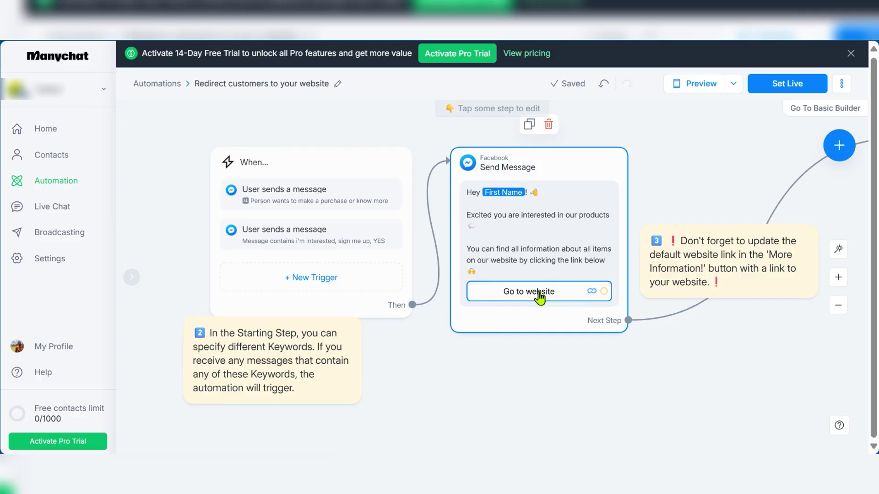
# Step: Examine the title, website URL and webview settings of the first message's "Go to website" button
pyautogui.click(515, 293)
pyautogui.click(186, 300)
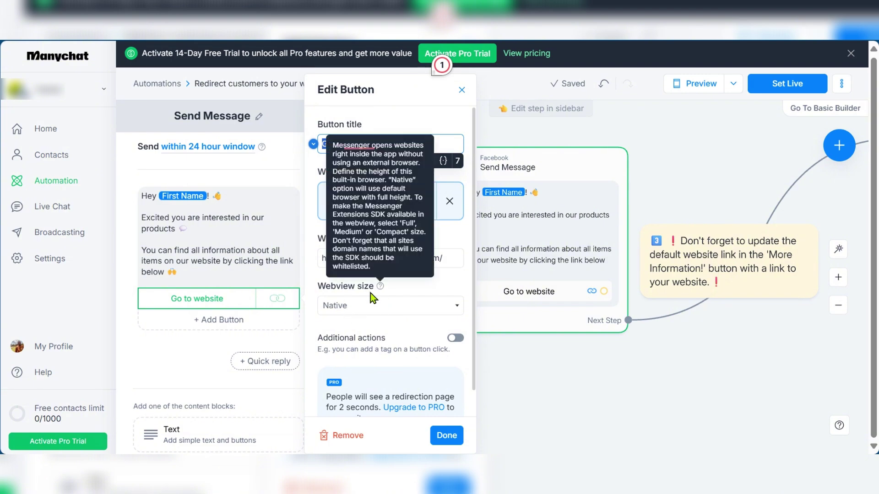
pyautogui.scroll(-1, 389, 324)
pyautogui.scroll(1, 392, 327)
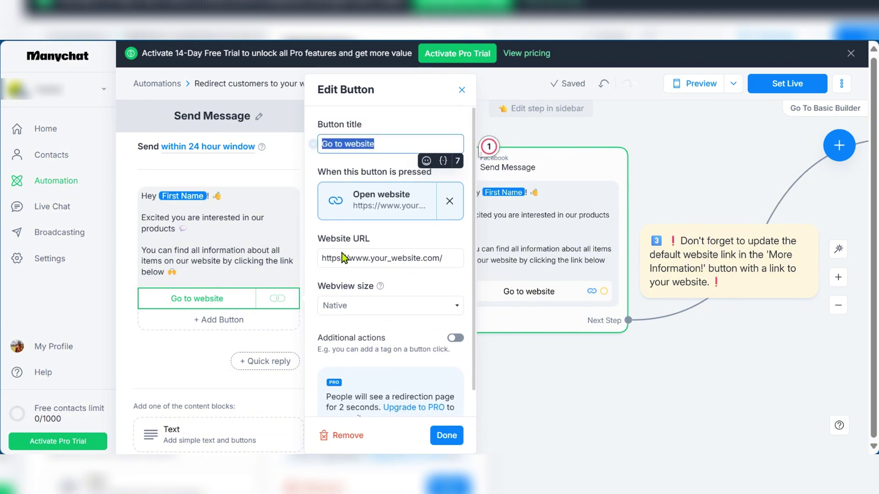
pyautogui.click(448, 258)
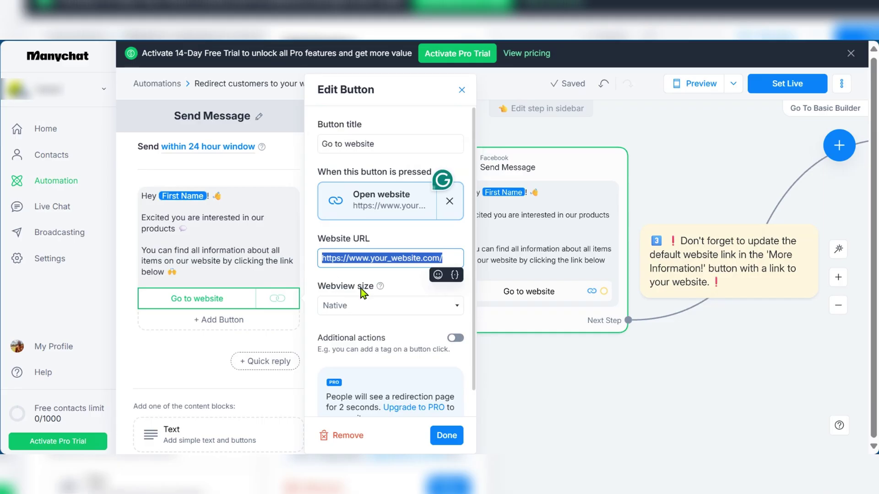
pyautogui.click(405, 278)
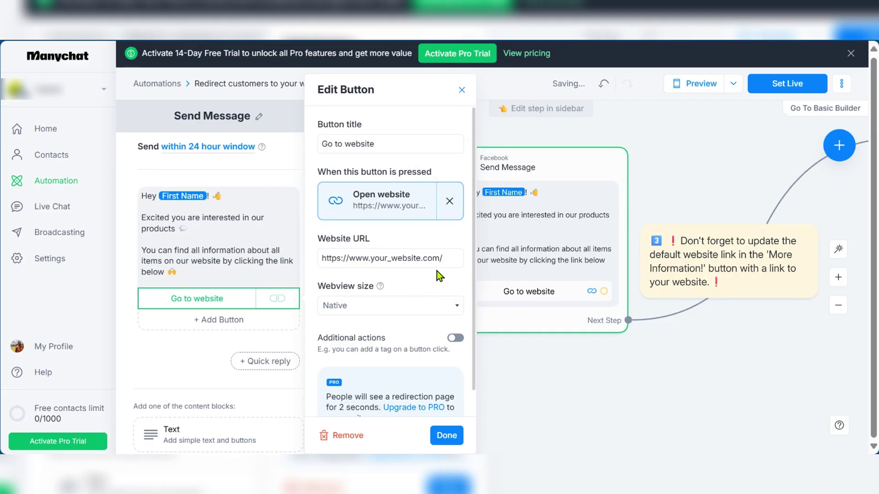
pyautogui.click(446, 435)
# Step: Preview the automation and try the "Go to website" button in the simulated chat
pyautogui.hscroll(10, 528, 311)
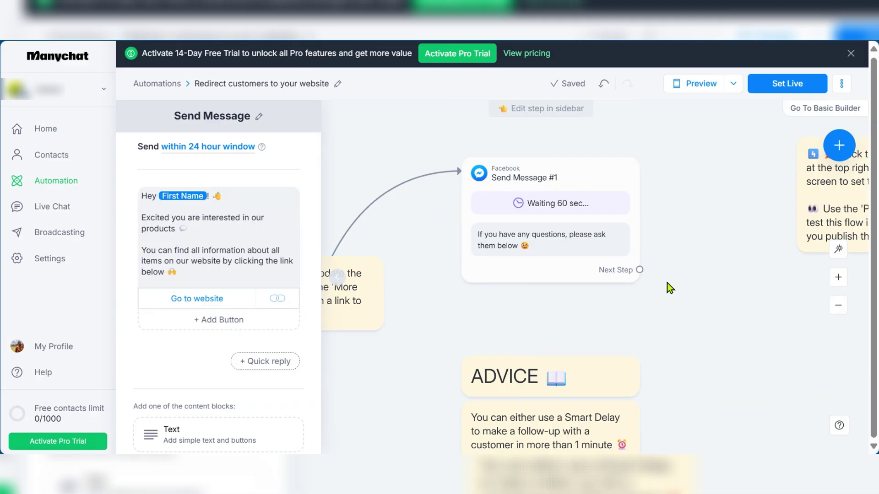
pyautogui.click(694, 88)
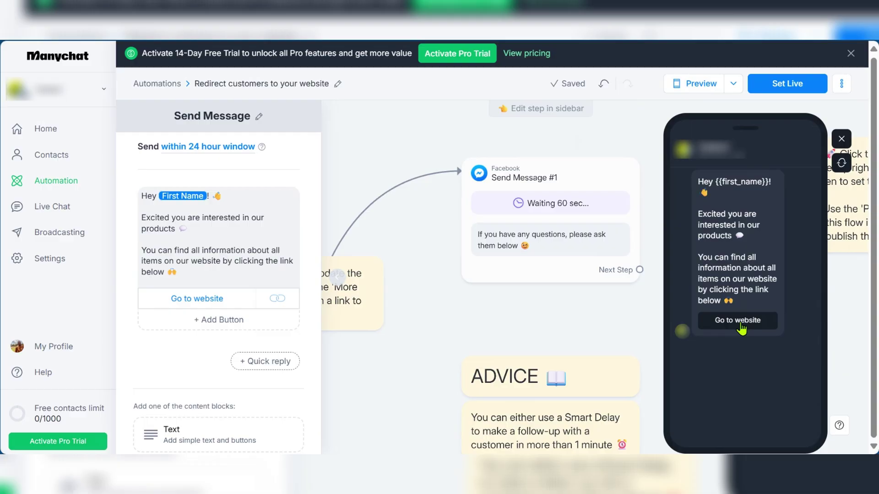
pyautogui.click(739, 321)
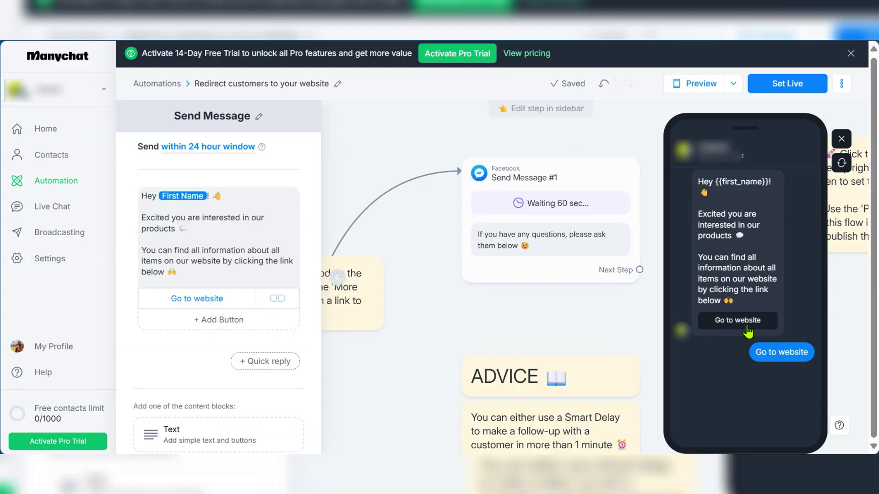
# Step: Set the website URL of the "Go to website" button to google.om and finish editing the button
pyautogui.click(200, 299)
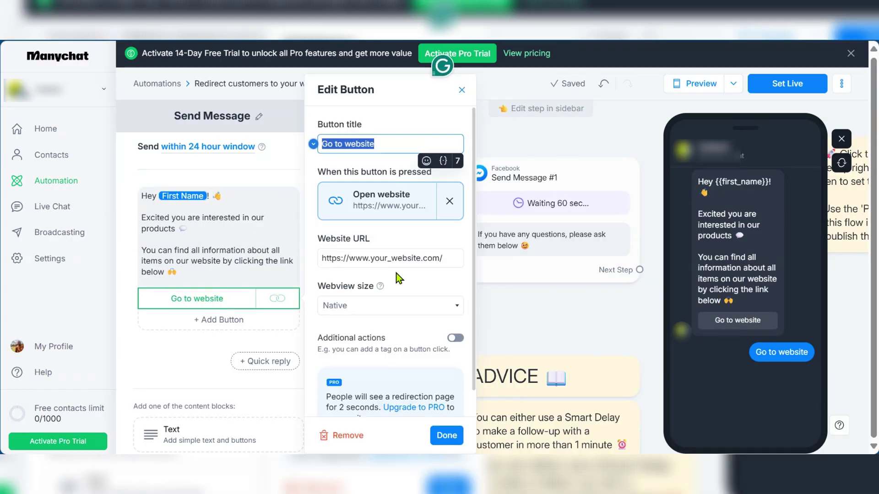
pyautogui.moveTo(442, 258); pyautogui.dragTo(305, 259)
pyautogui.write('g')
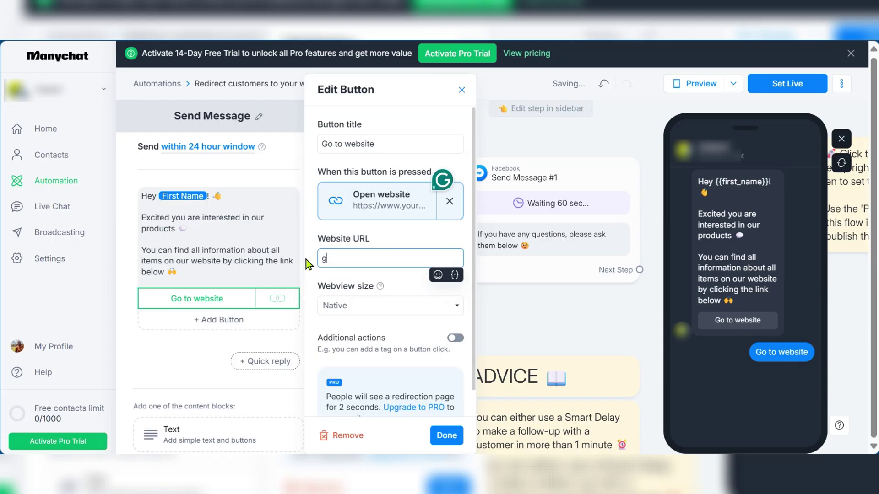
pyautogui.write('oogle.om')
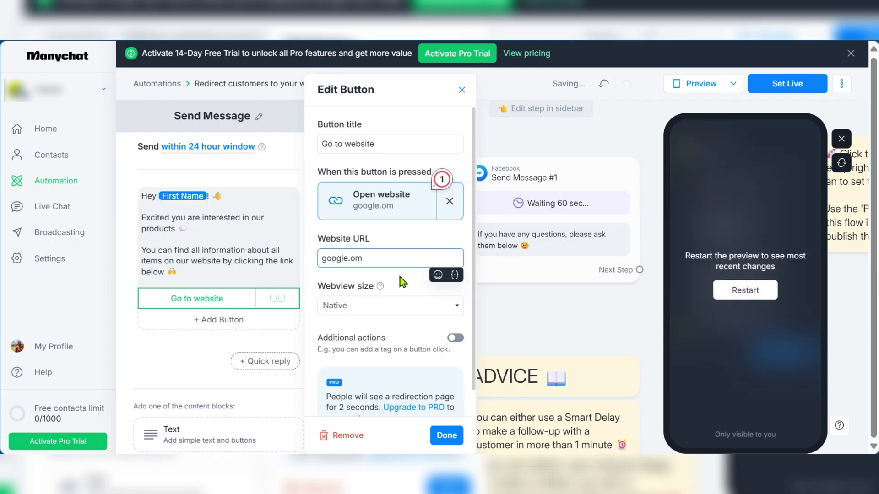
pyautogui.click(404, 287)
pyautogui.click(447, 435)
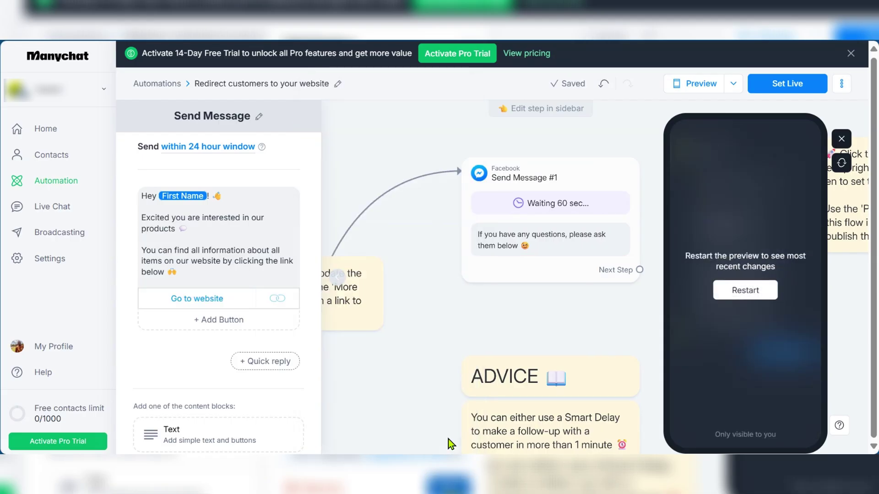
# Step: Restart the preview, test the "Go to website" link with its updated URL, and close the opened web page
pyautogui.click(765, 289)
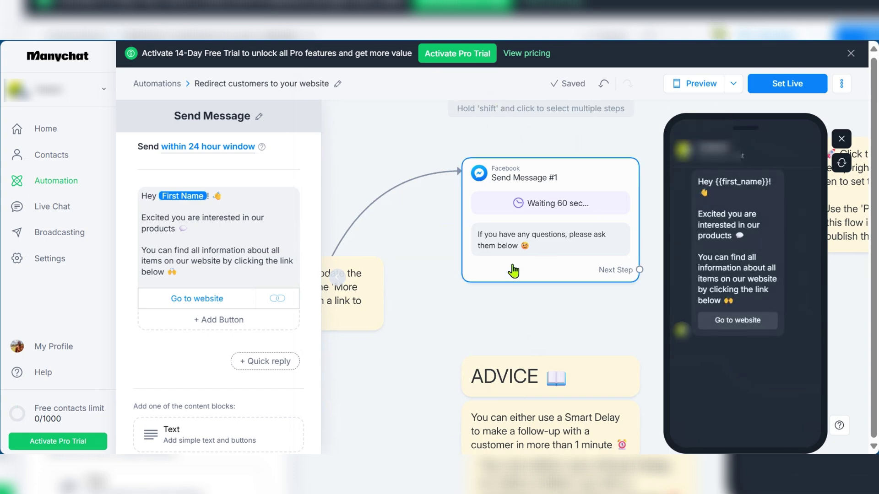
pyautogui.click(728, 321)
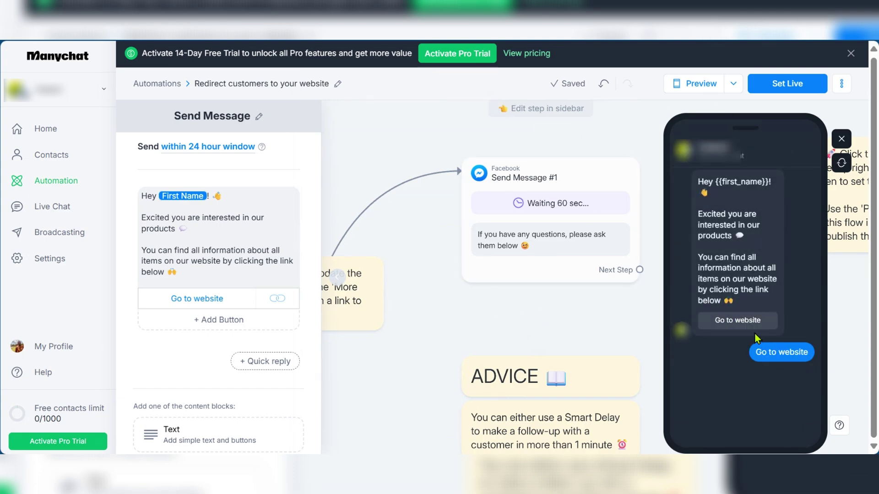
pyautogui.click(742, 320)
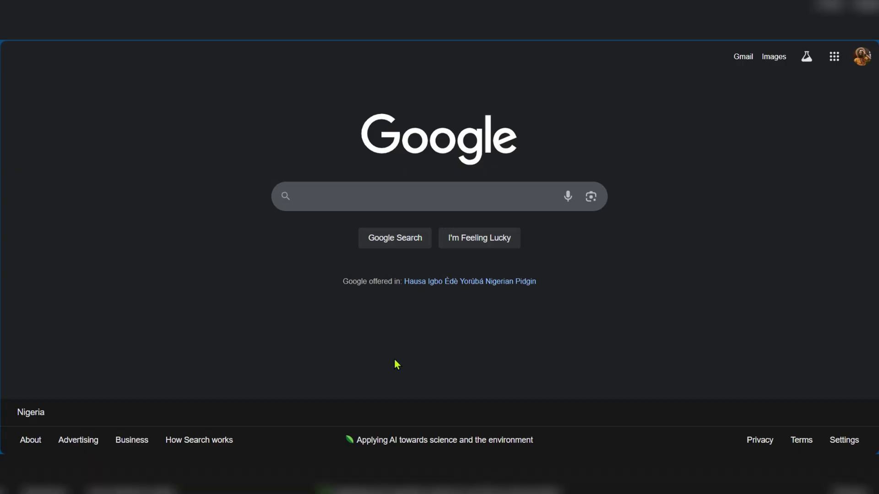
pyautogui.hotkey('ctrl', 'w')
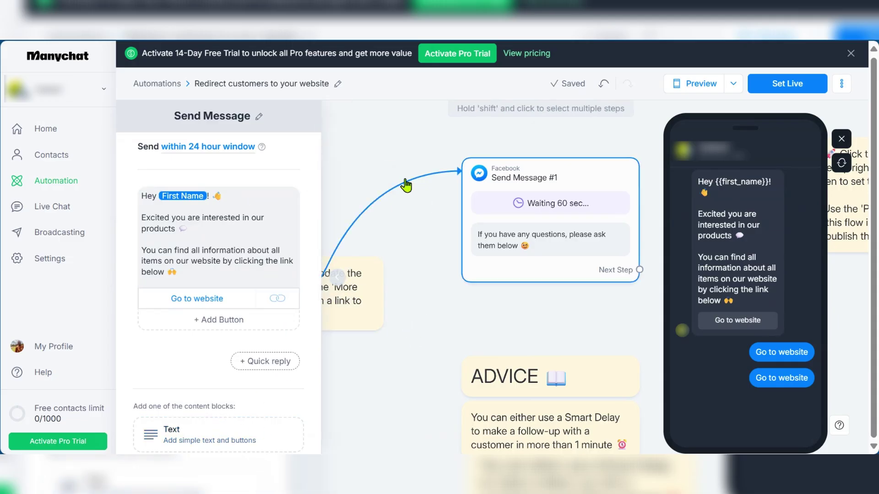
pyautogui.moveTo(404, 384); pyautogui.dragTo(613, 328)
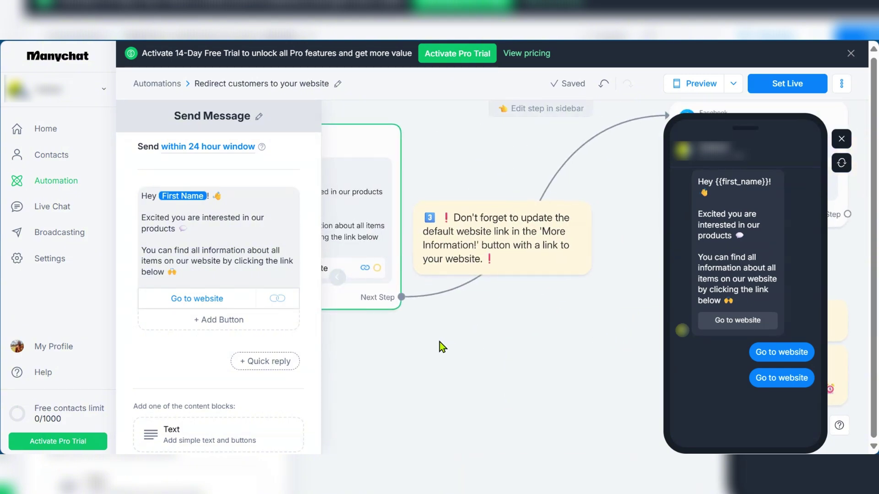
pyautogui.moveTo(439, 342); pyautogui.dragTo(602, 378)
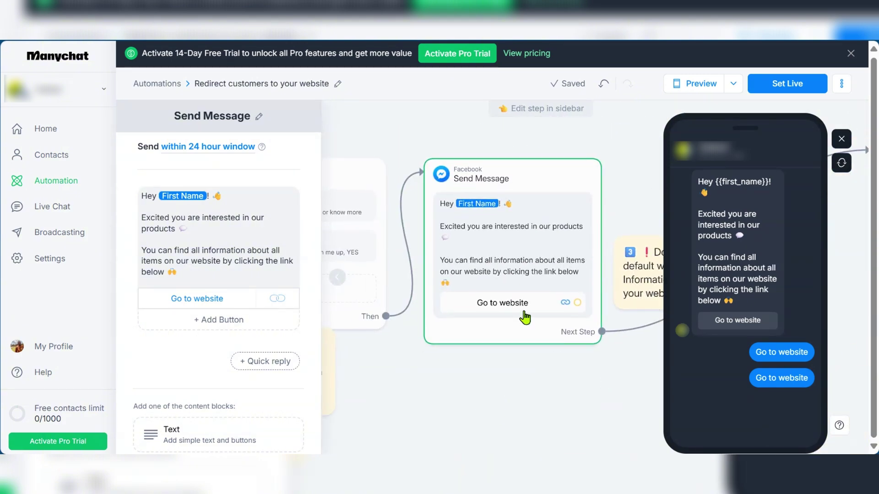